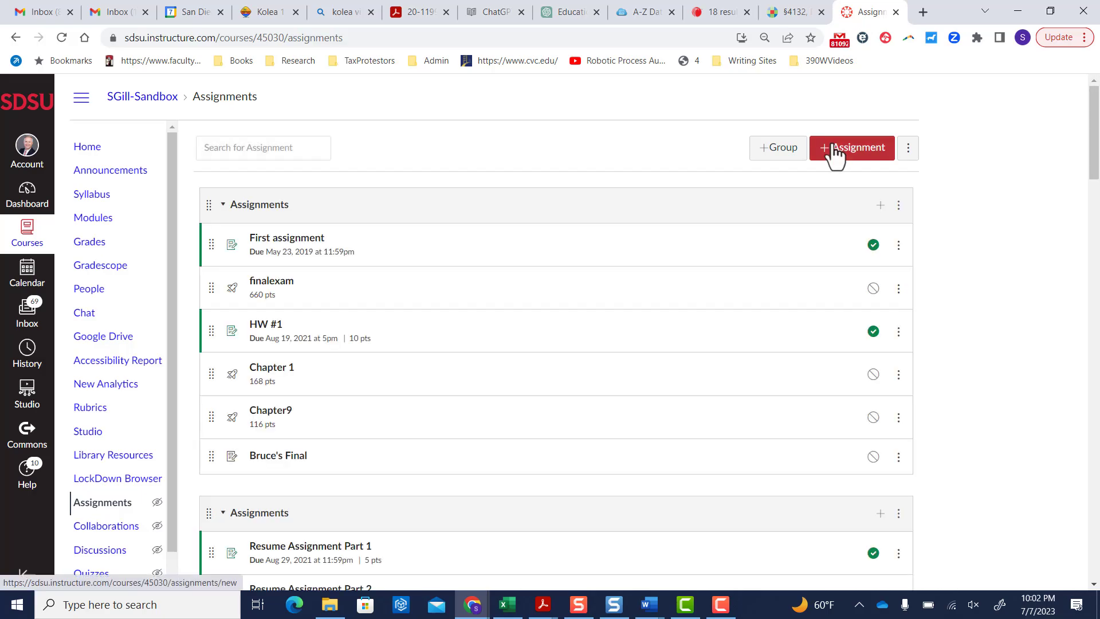
Create a new assignment and name it "Turnitin Assignment"
left_click(833, 150)
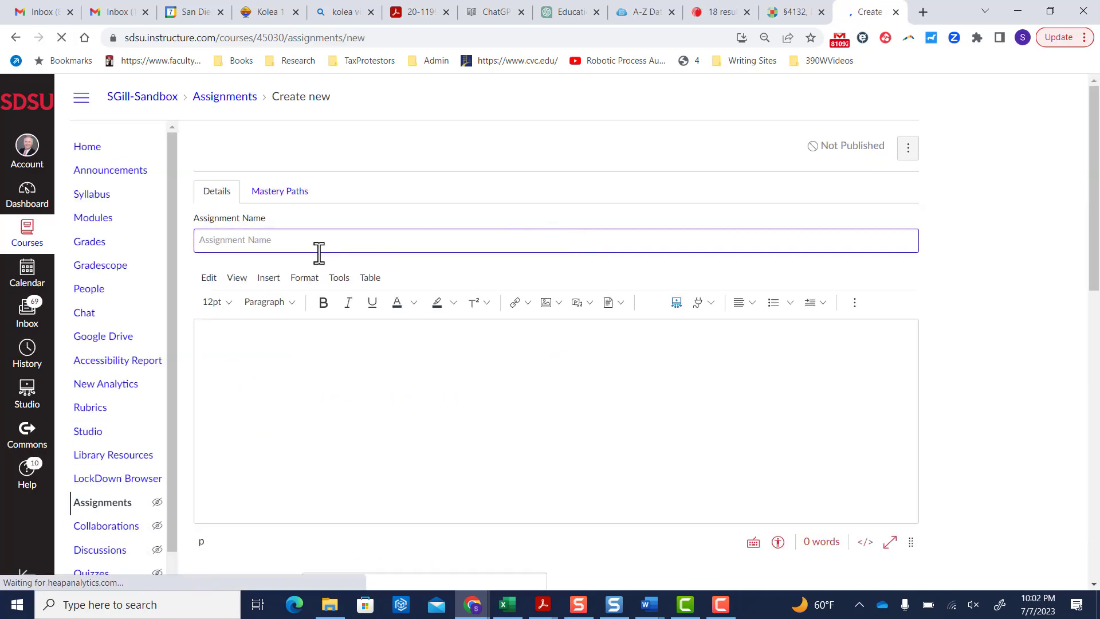
type("Turnit")
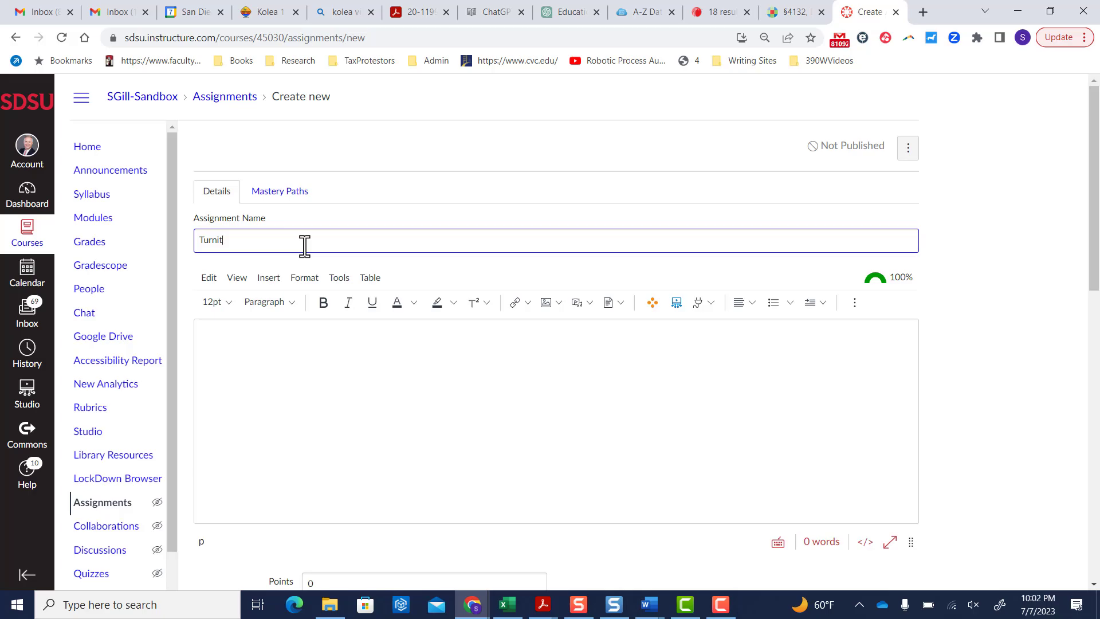
type("in Assigbnment")
key("BackSpace")
key("BackSpace")
key("BackSpace")
key("BackSpace")
key("BackSpace")
key("BackSpace")
type("nment")
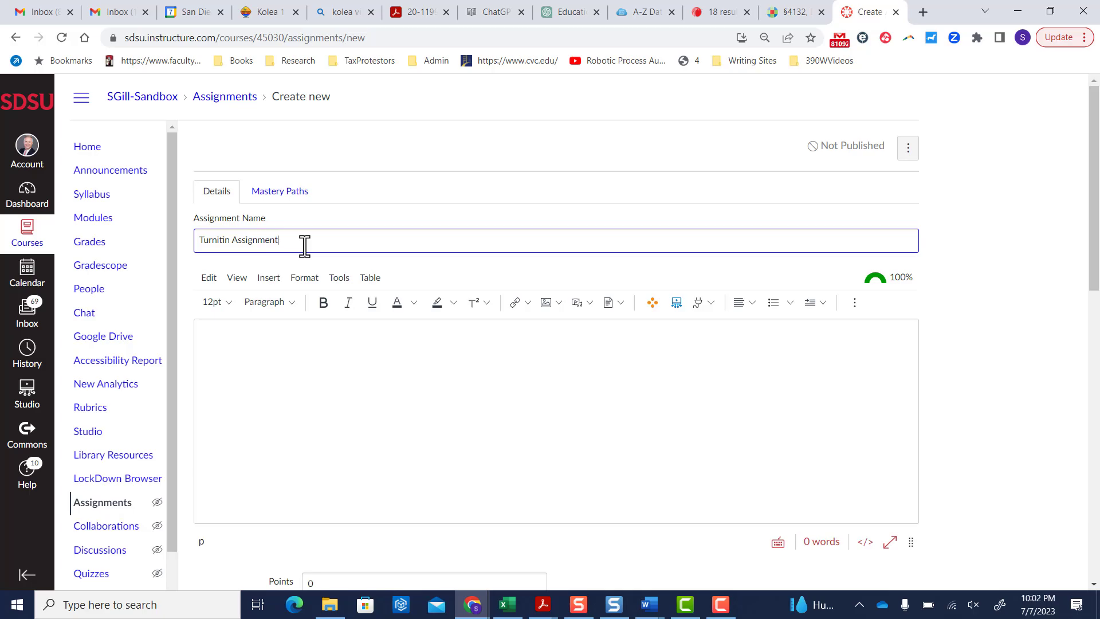
left_click(257, 330)
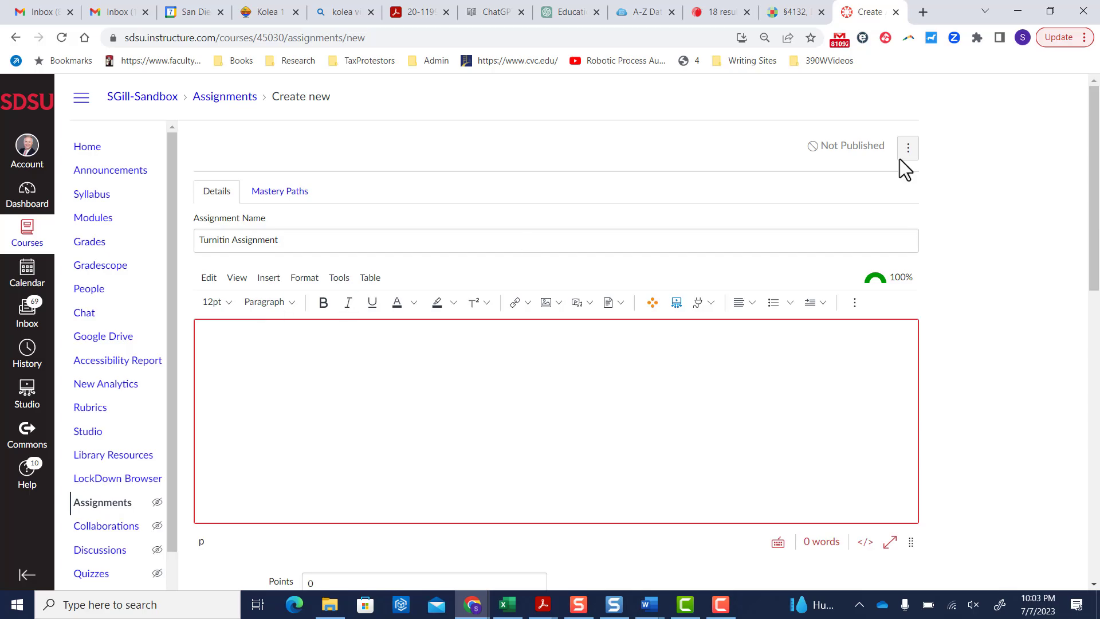
left_click_drag(1095, 154, 1097, 286)
left_click(336, 246)
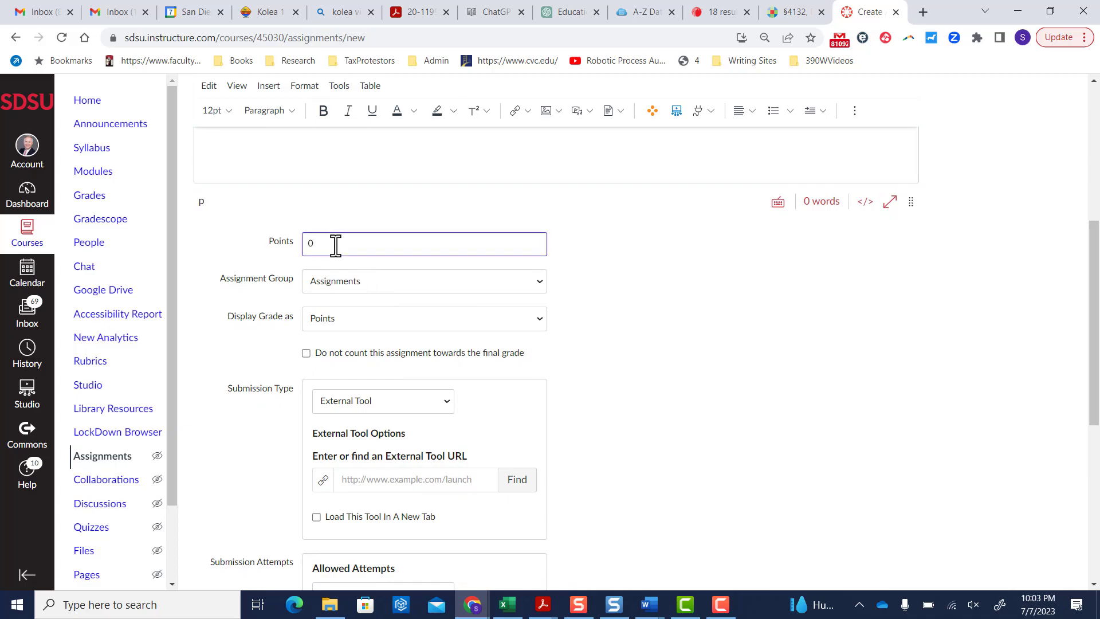
left_click(425, 286)
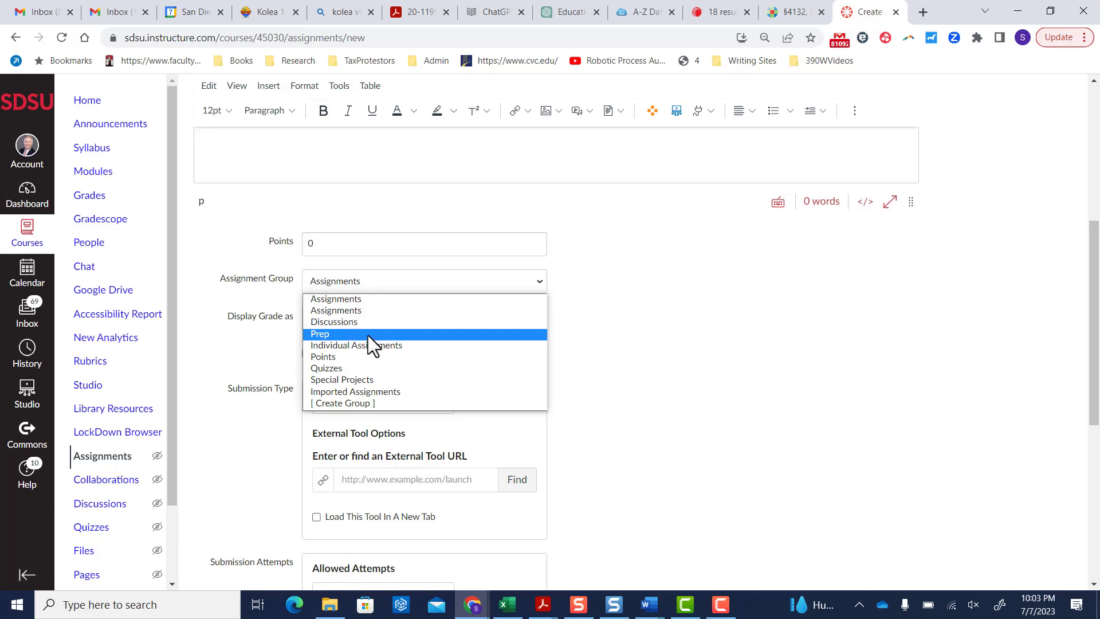
left_click(638, 248)
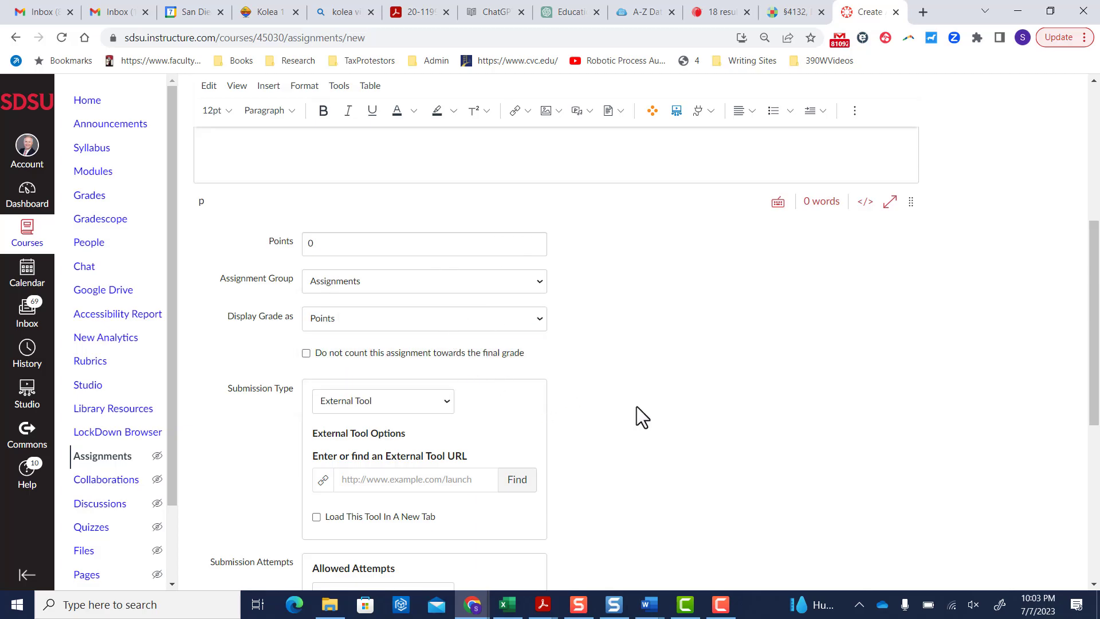
Keep External Tool as the submission type and choose TurnItIn as the tool for the assignment
left_click(447, 403)
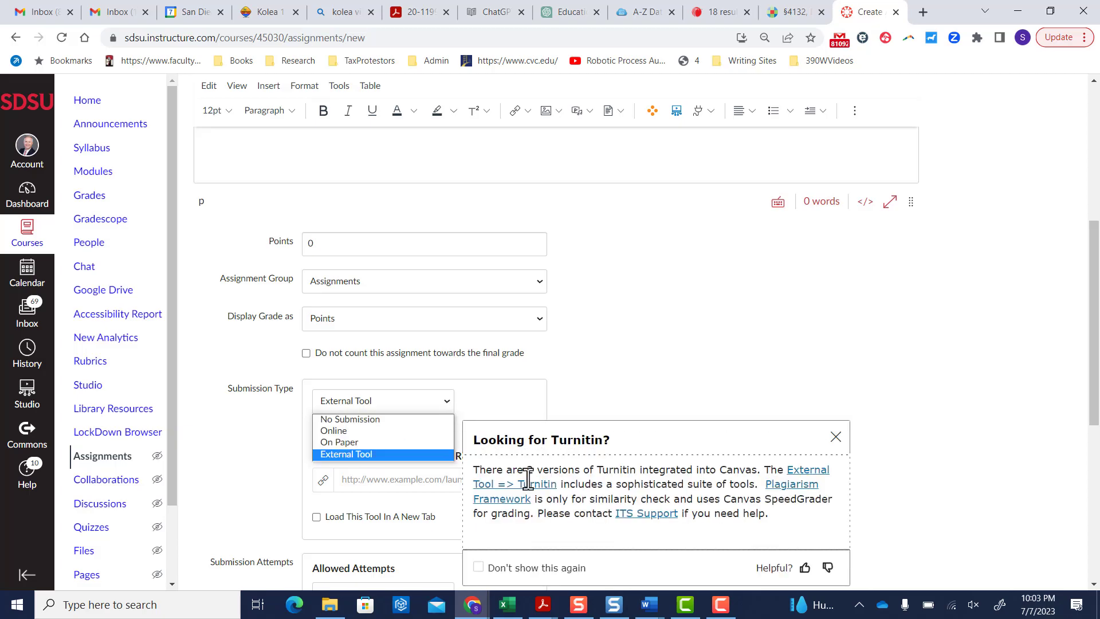
left_click(630, 372)
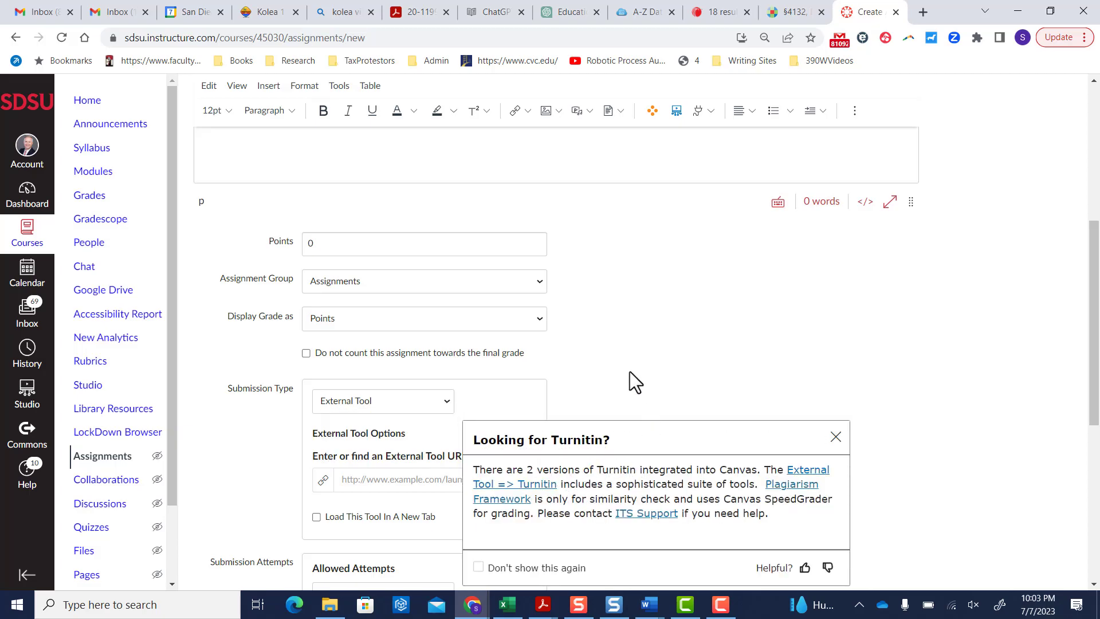
left_click(835, 438)
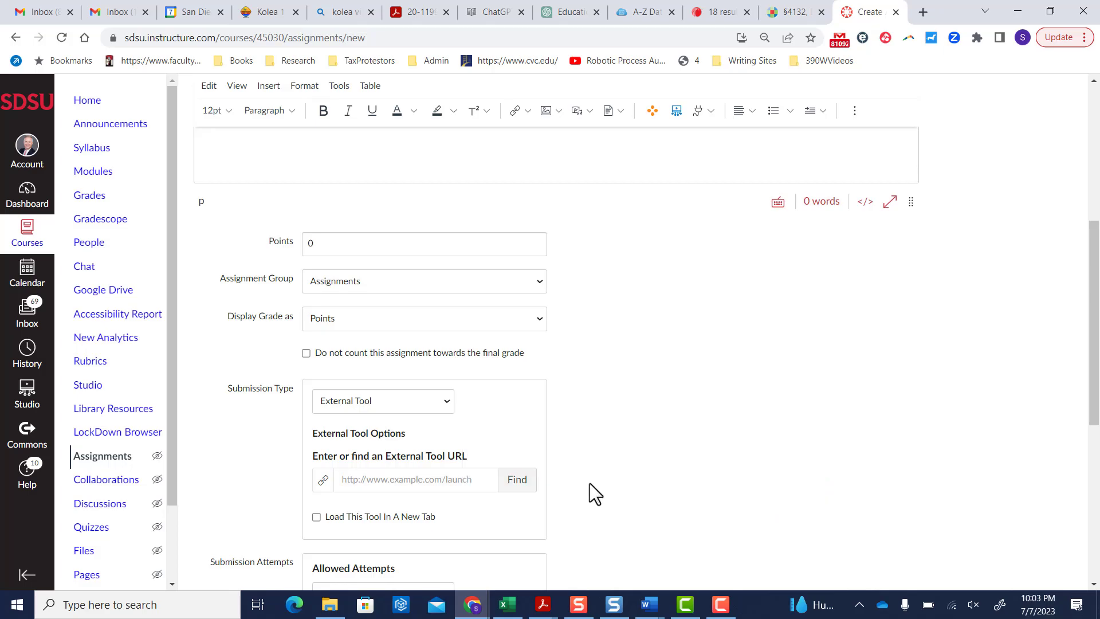
left_click(515, 481)
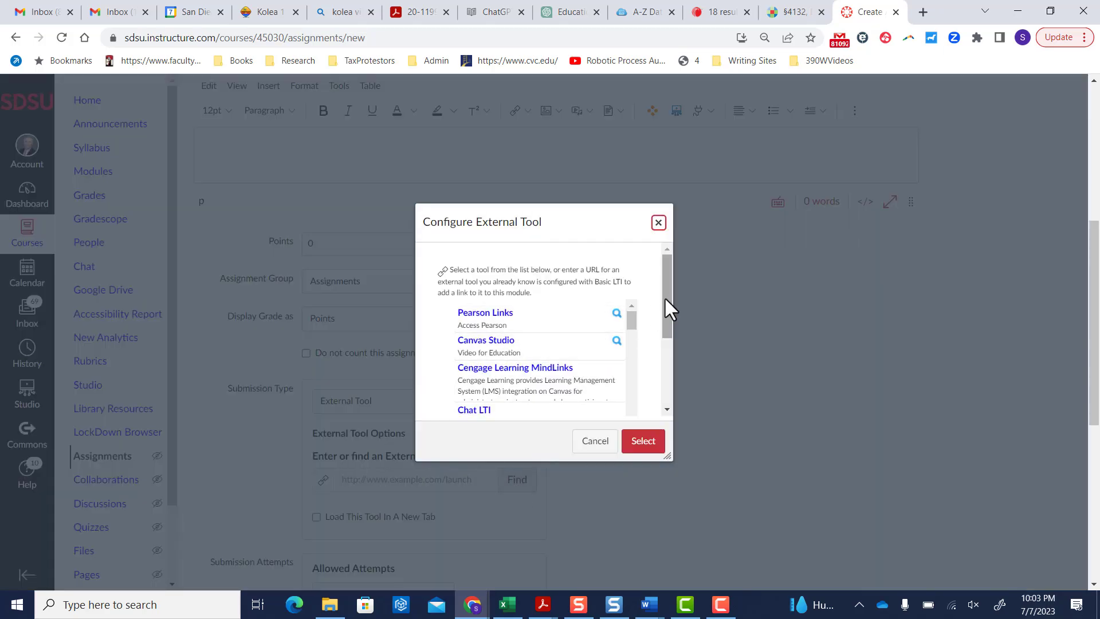
left_click_drag(631, 319, 630, 431)
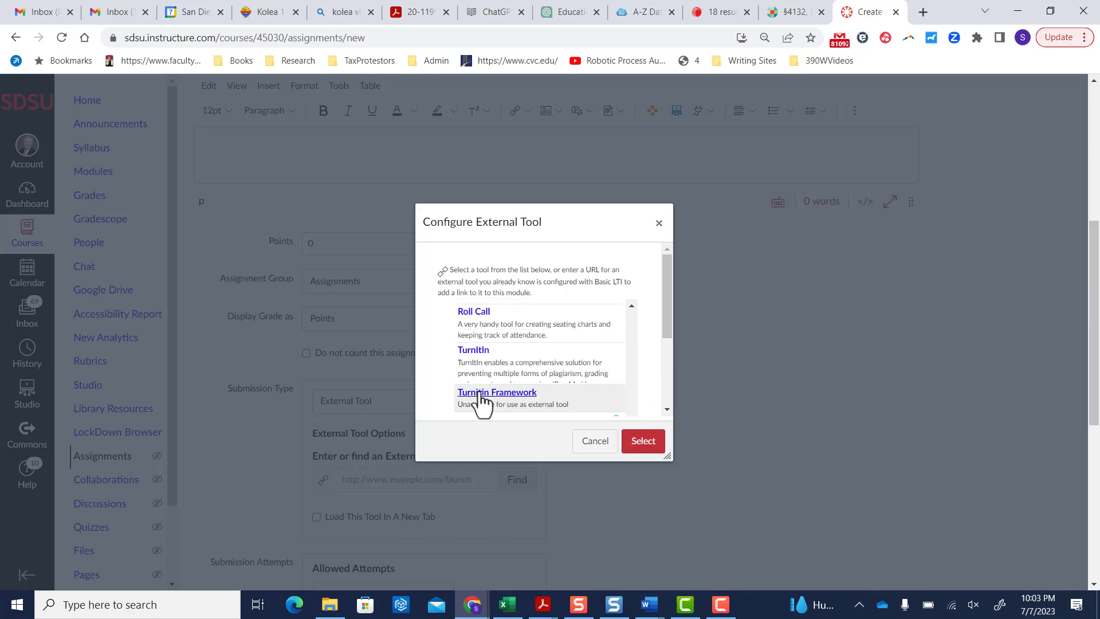
left_click(473, 356)
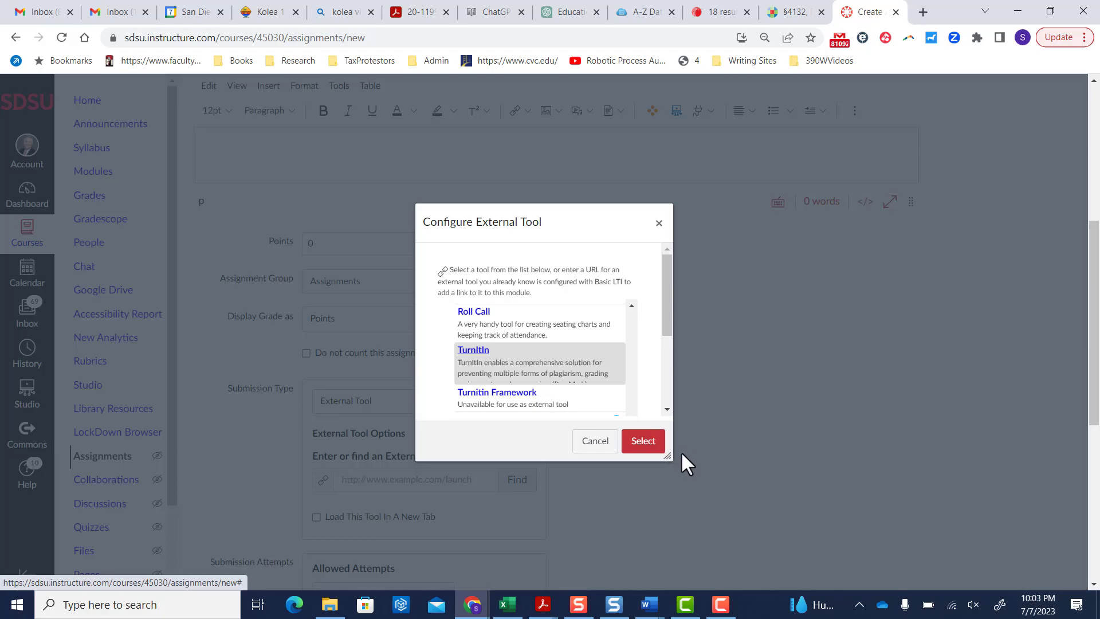
left_click(643, 442)
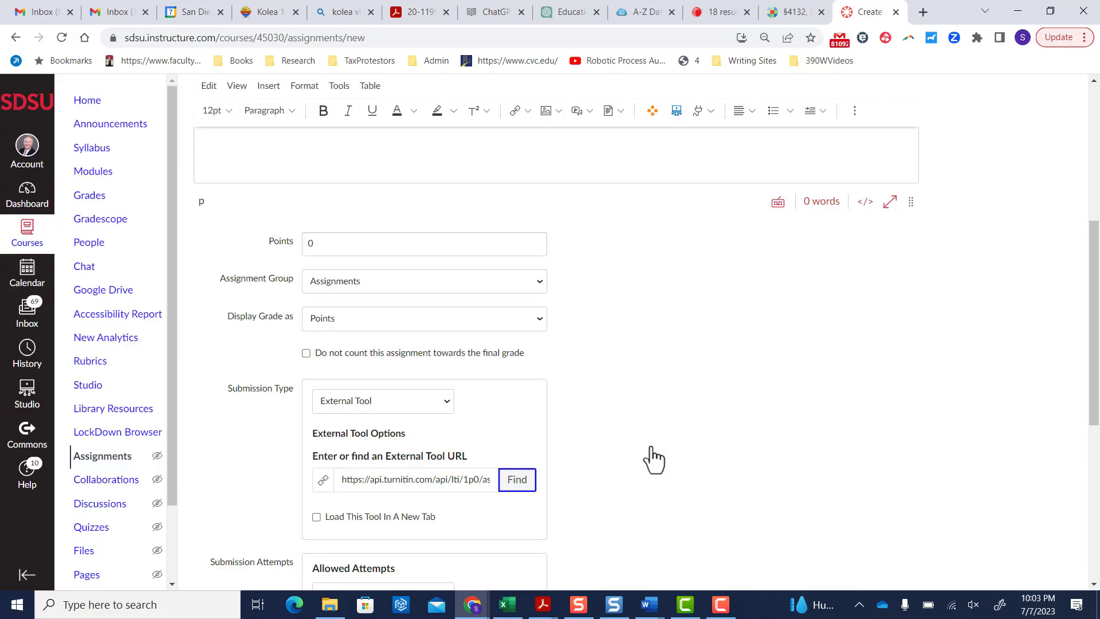
Set the assignment's due date to Jul 8, 2023, 11:59 PM
left_click_drag(1095, 358, 1095, 469)
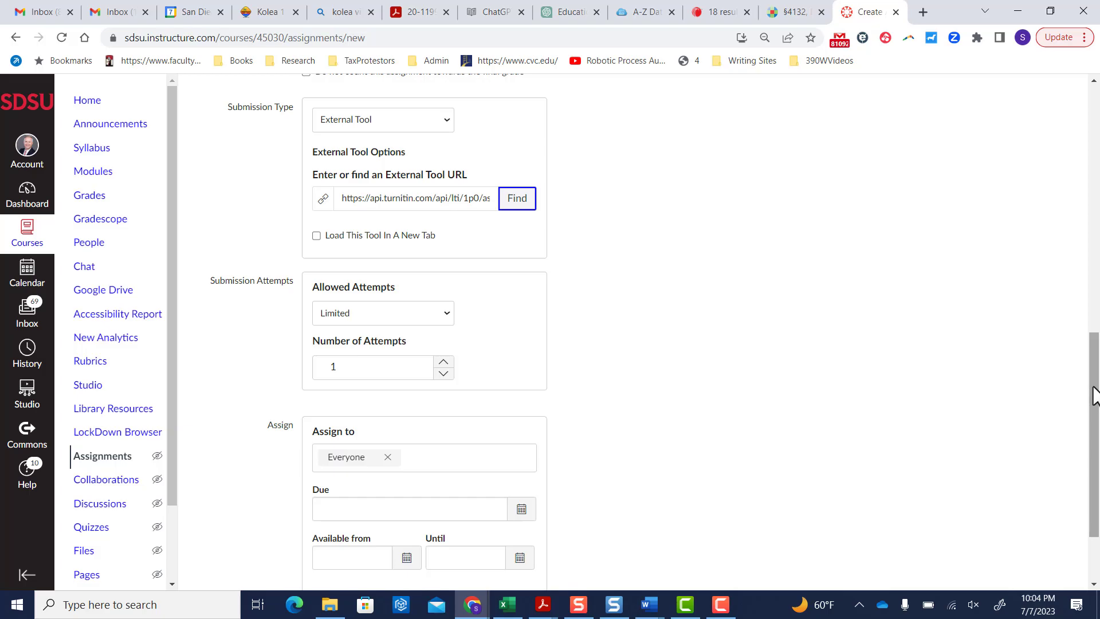
left_click_drag(1094, 395, 1097, 440)
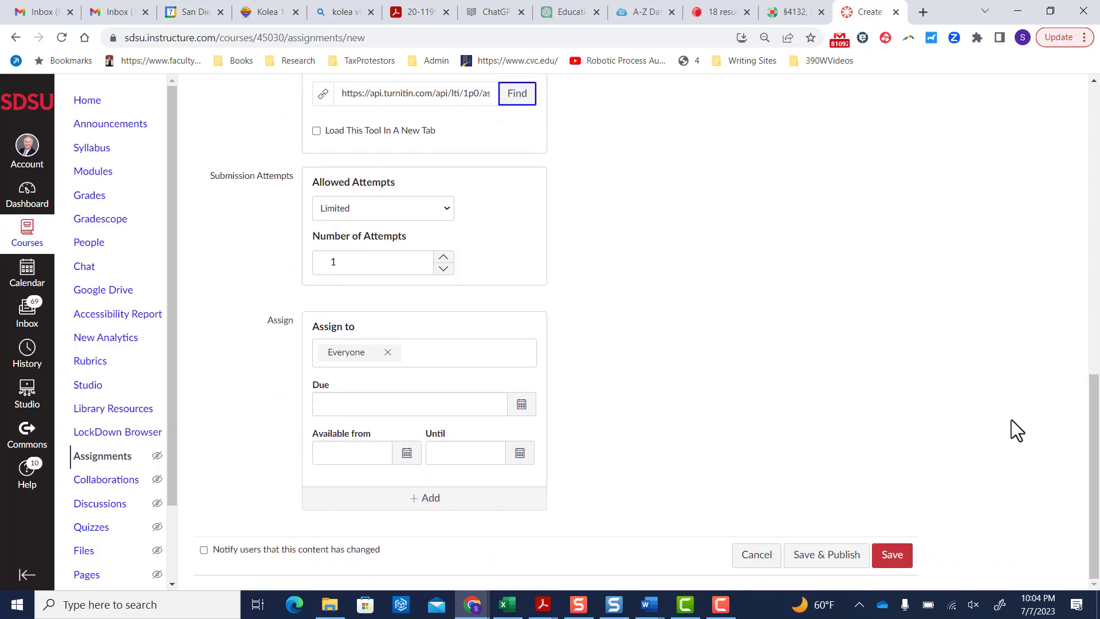
left_click(521, 407)
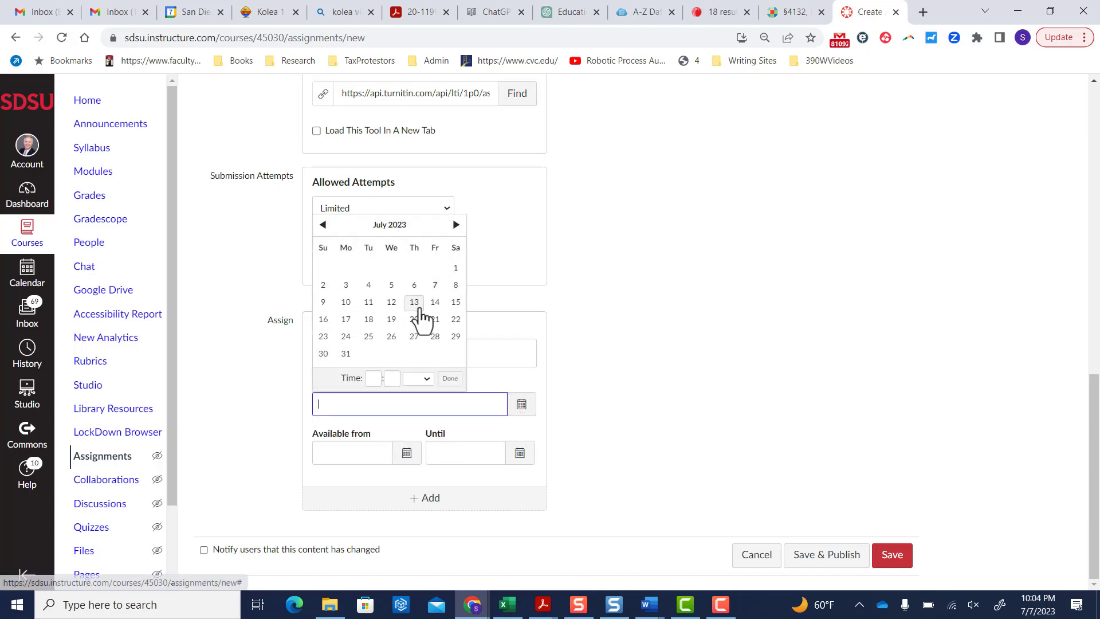
left_click(456, 285)
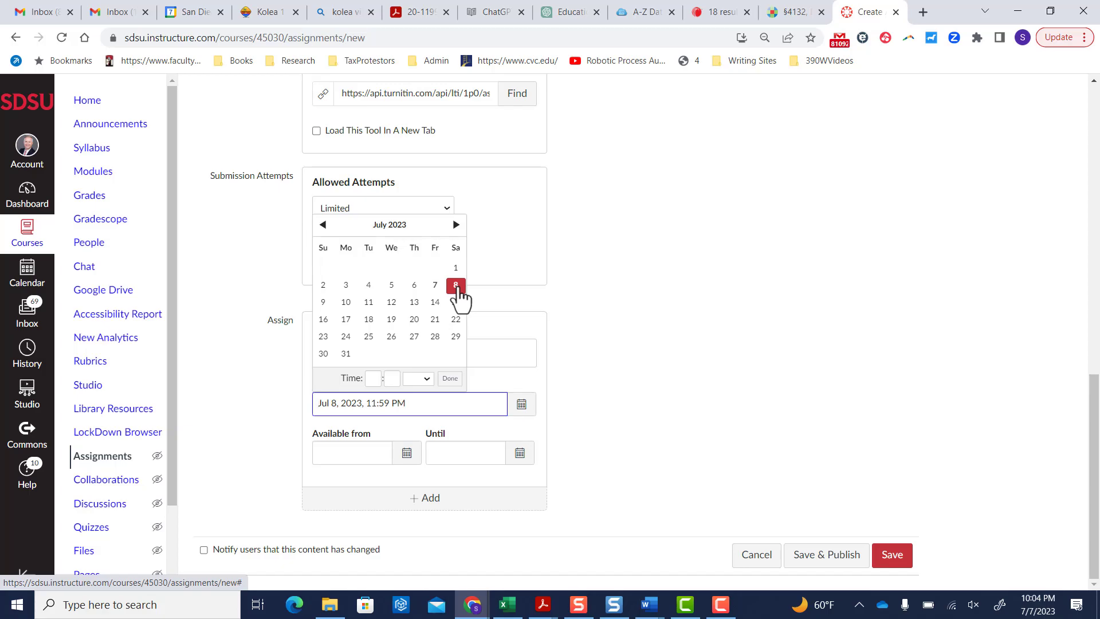
left_click(670, 403)
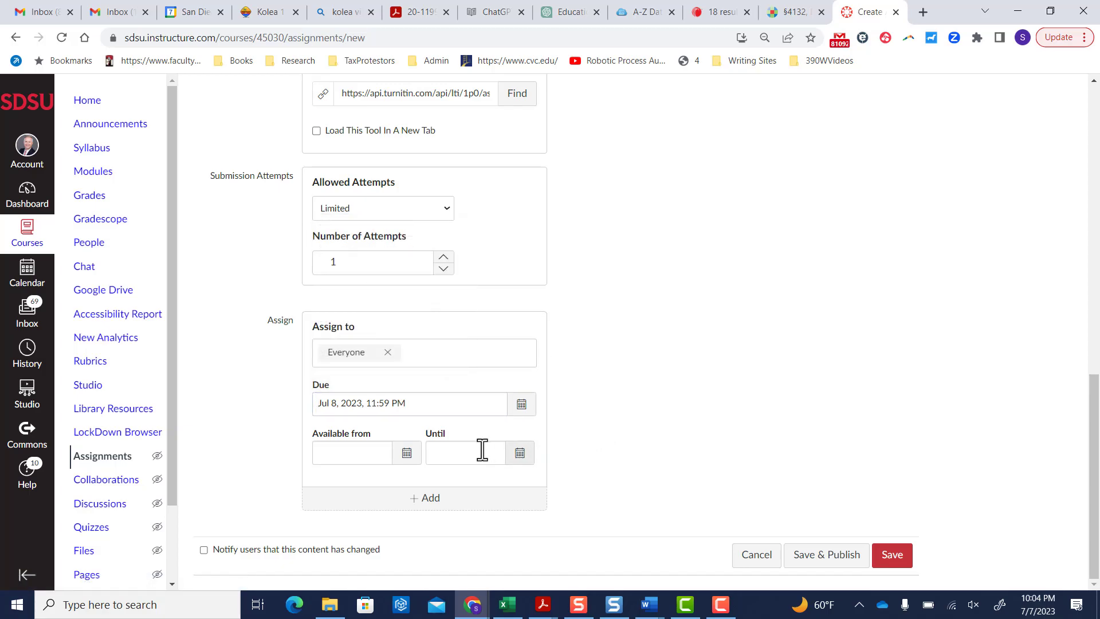
Make the assignment available from Jul 7, 2023 at 10:00 PM and save it without publishing
left_click(406, 454)
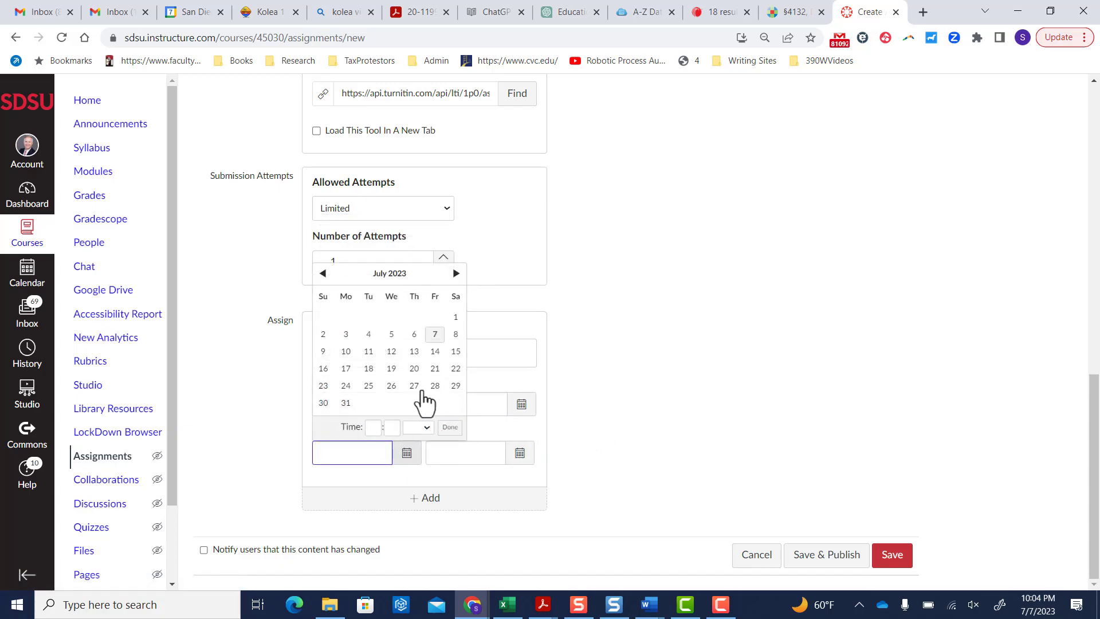
left_click(434, 335)
left_click(382, 429)
left_click(382, 428)
type("10")
key("Tab")
type("00")
left_click(449, 427)
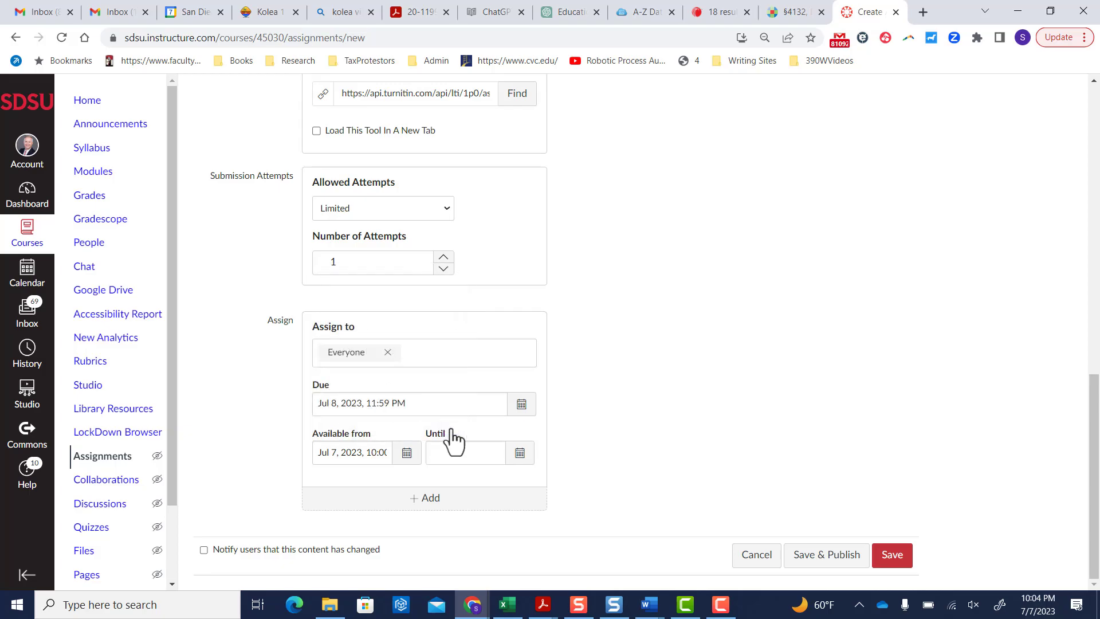
left_click(884, 556)
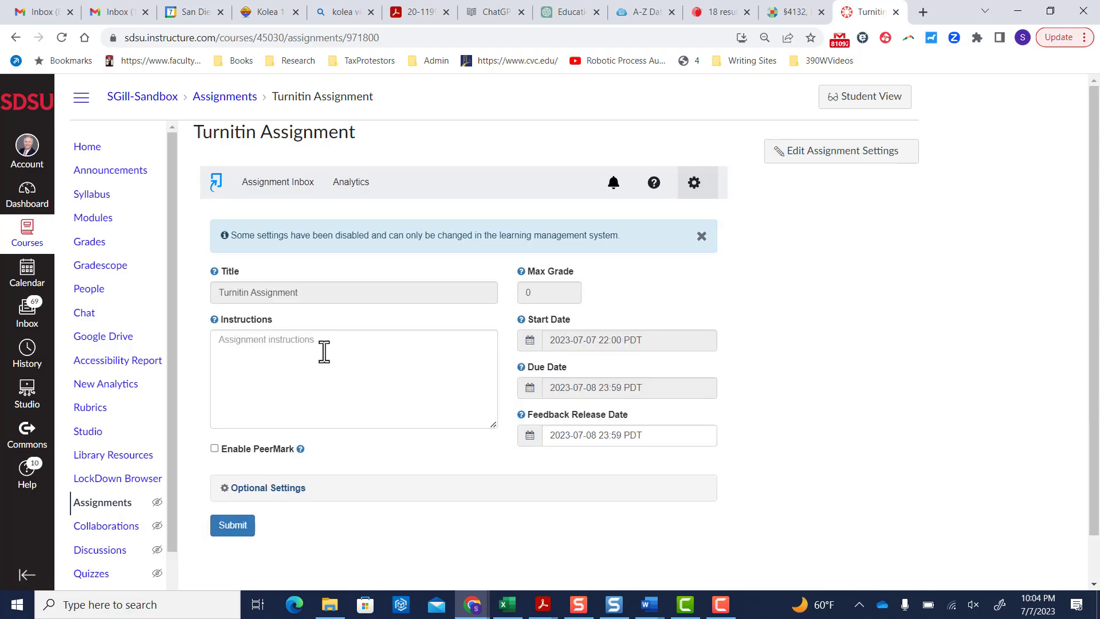
Enter "See Canvas for Instructions" as the Turnitin assignment instructions and expand the optional settings
left_click(248, 346)
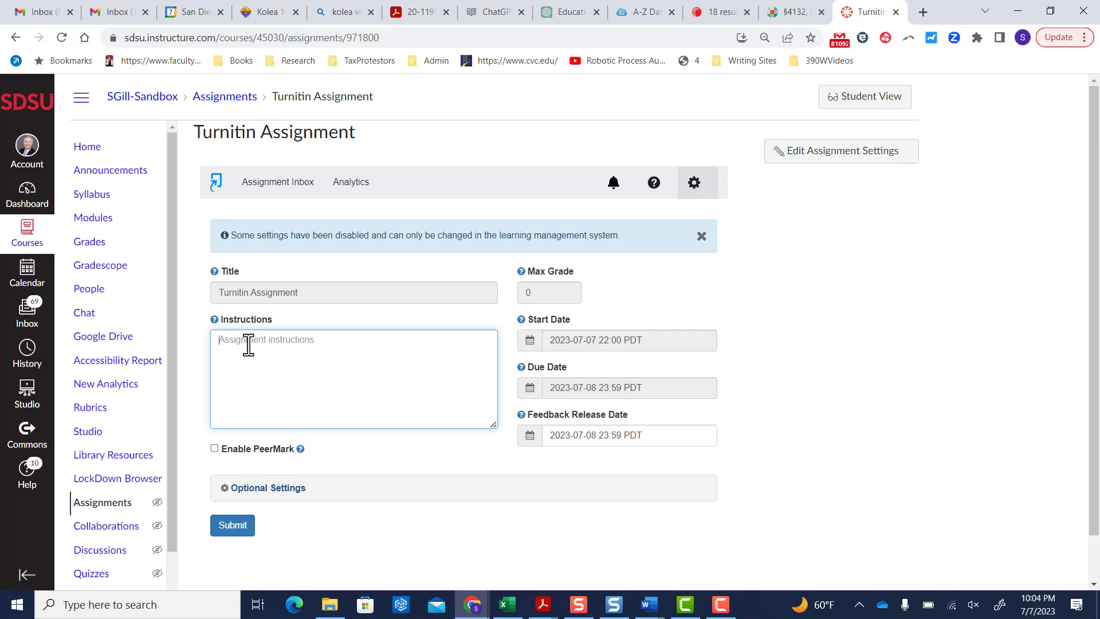
type("See Canvas for Instructions")
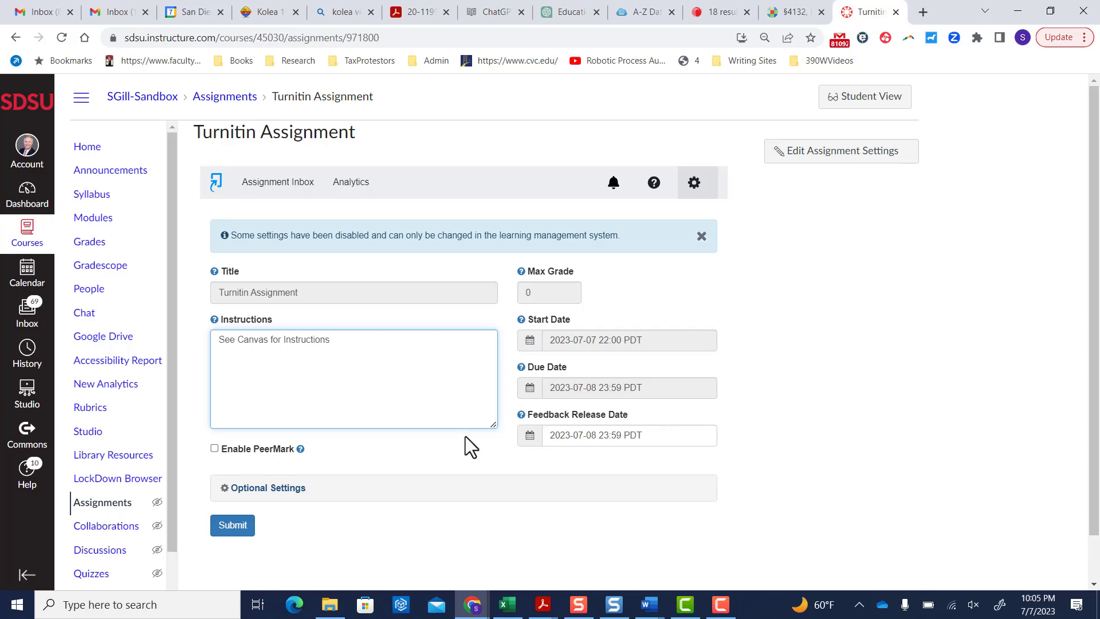
scroll(1093, 301, "down", 2)
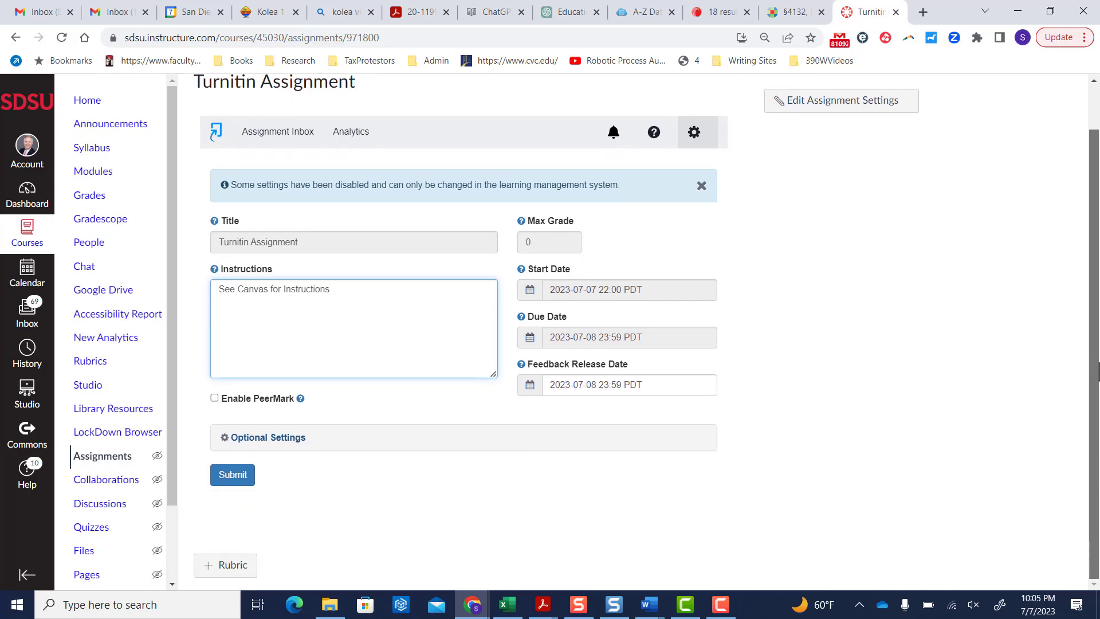
left_click(258, 441)
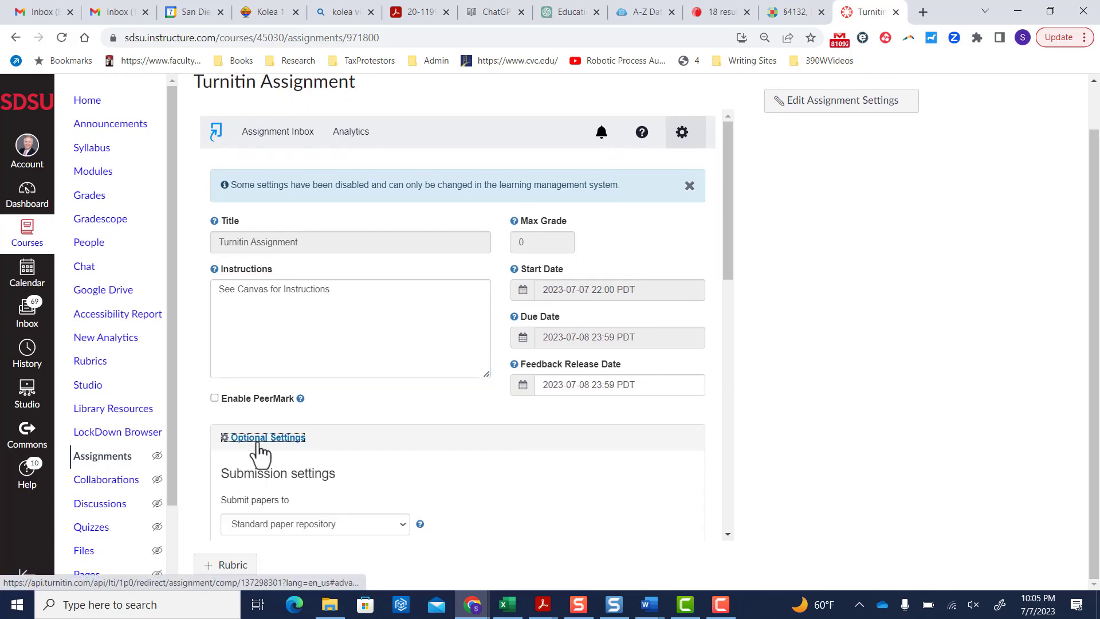
left_click_drag(727, 247, 756, 336)
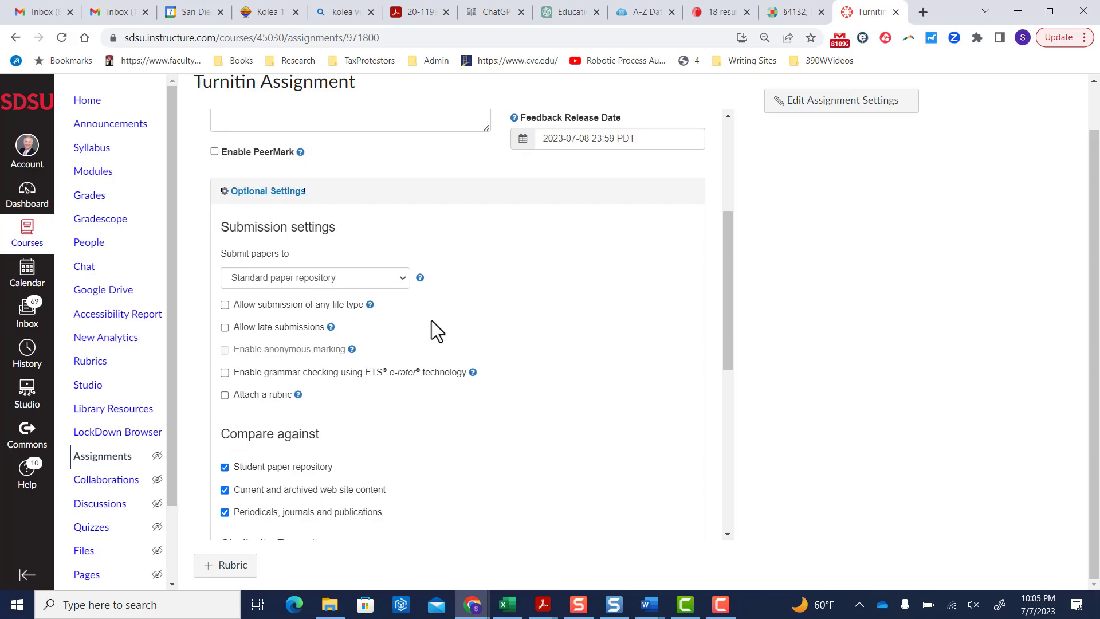
Try ETS e-rater grammar checking with the Advanced handbook, review its default categories, and disable it again
left_click(224, 372)
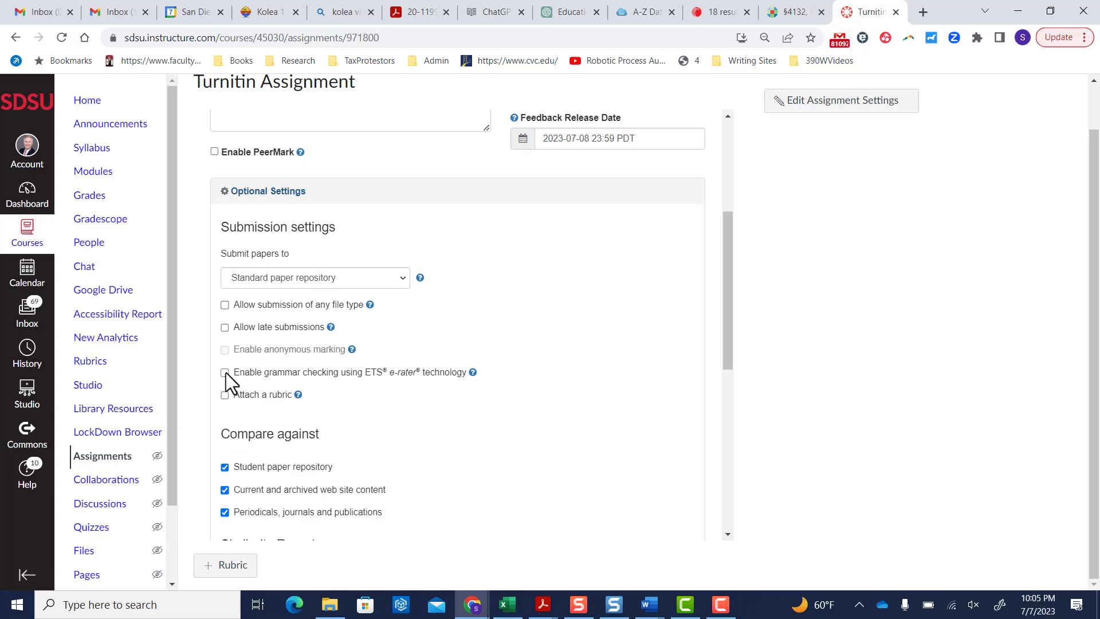
left_click(398, 445)
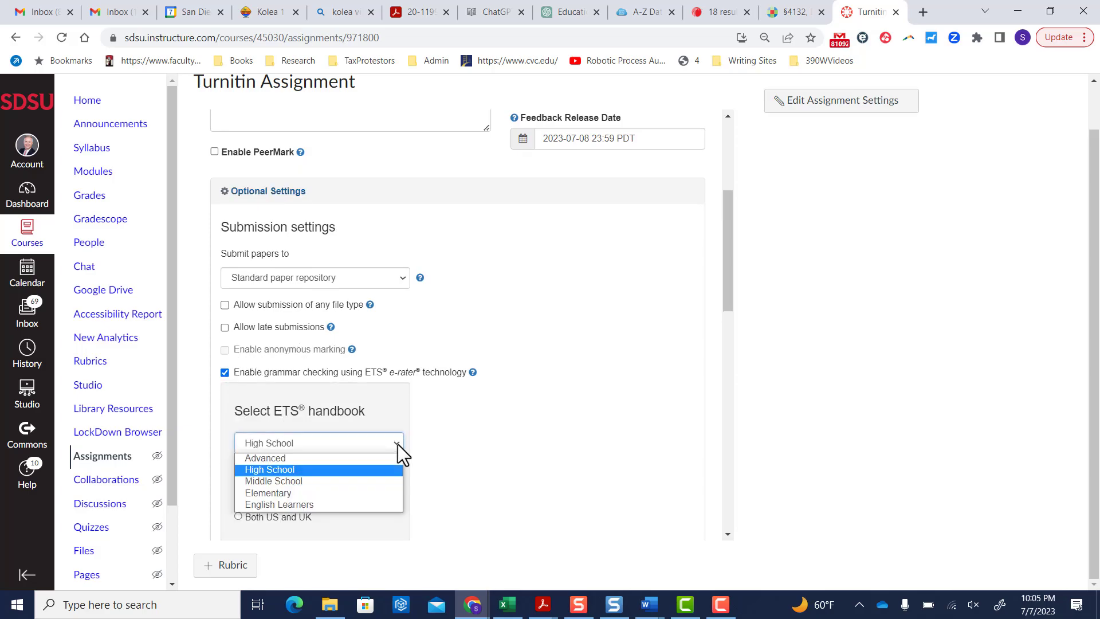
left_click(331, 459)
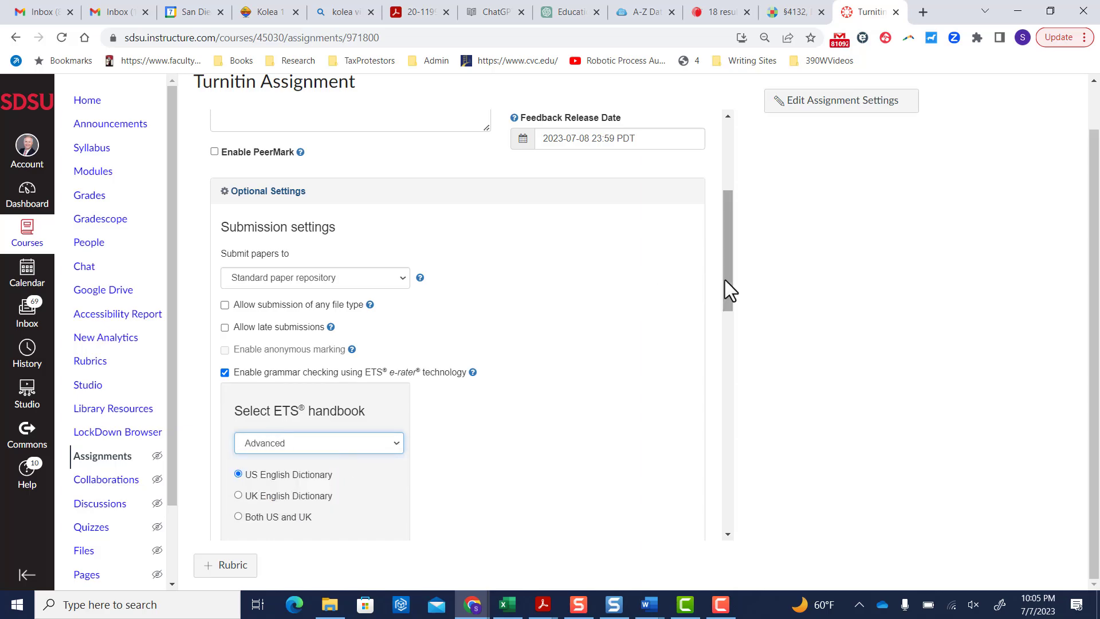
left_click_drag(726, 280, 723, 362)
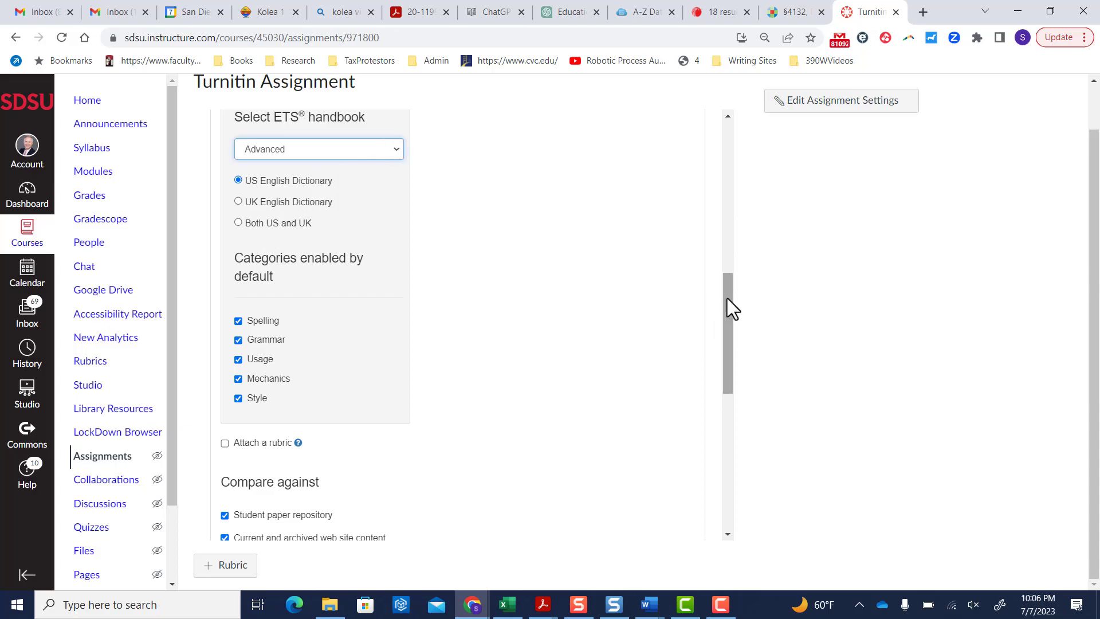
left_click_drag(727, 282, 731, 215)
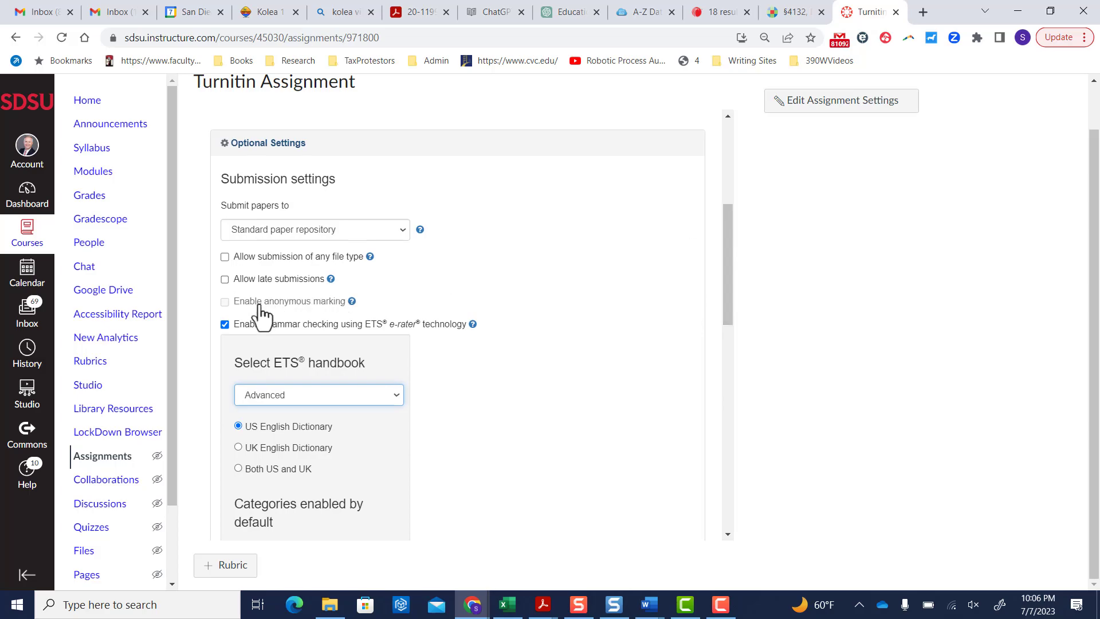
left_click(224, 323)
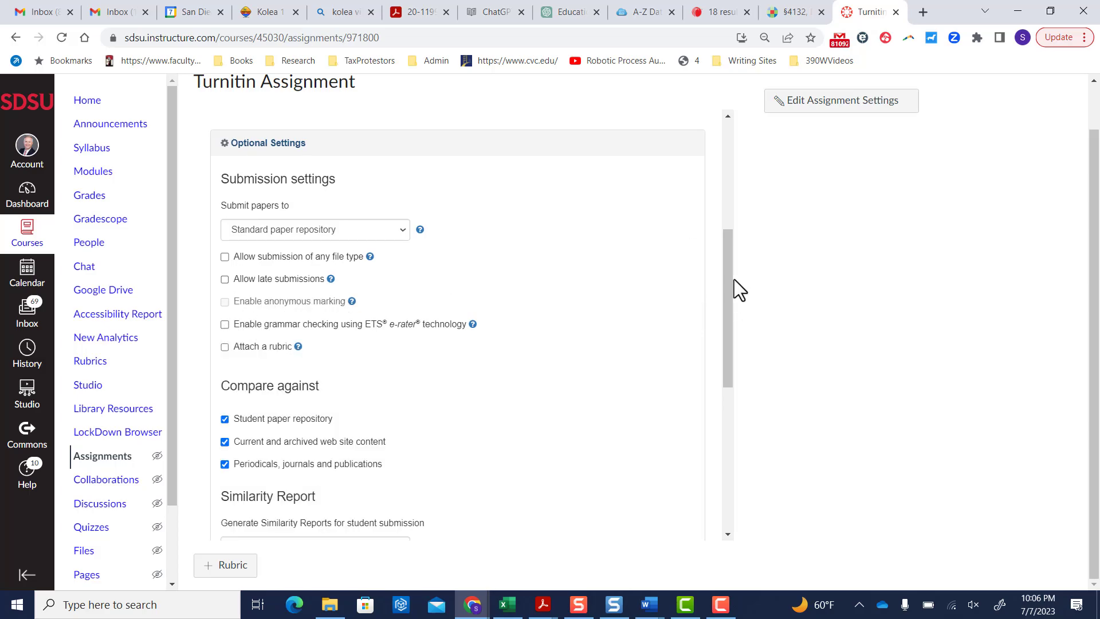
Review the remaining Turnitin optional settings and allow late submissions
left_click_drag(723, 273, 747, 441)
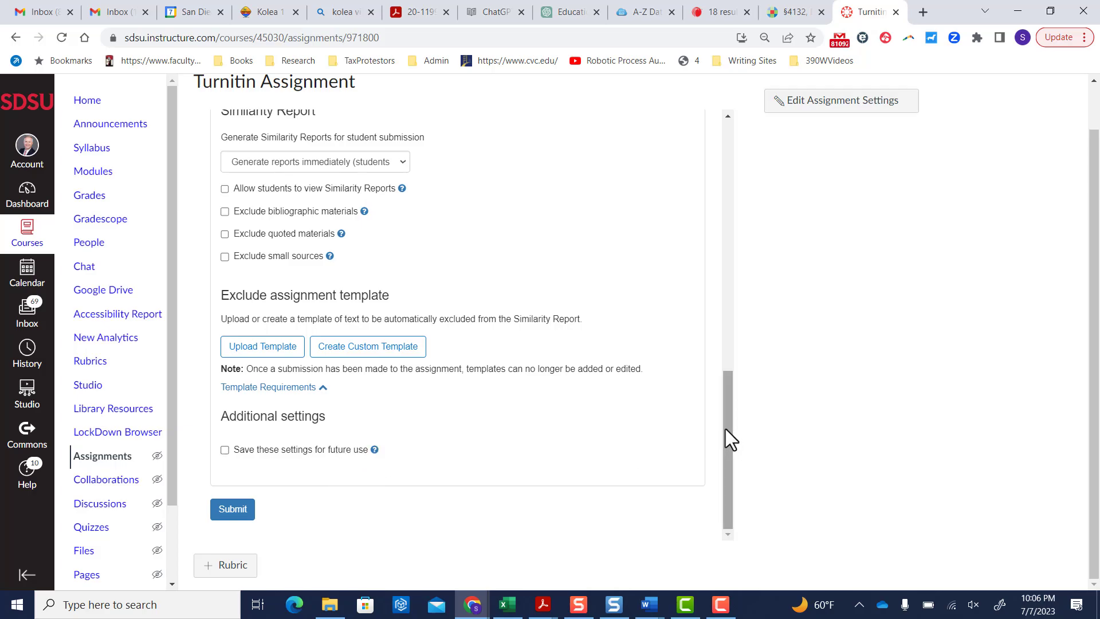
left_click_drag(727, 430, 723, 335)
left_click(224, 153)
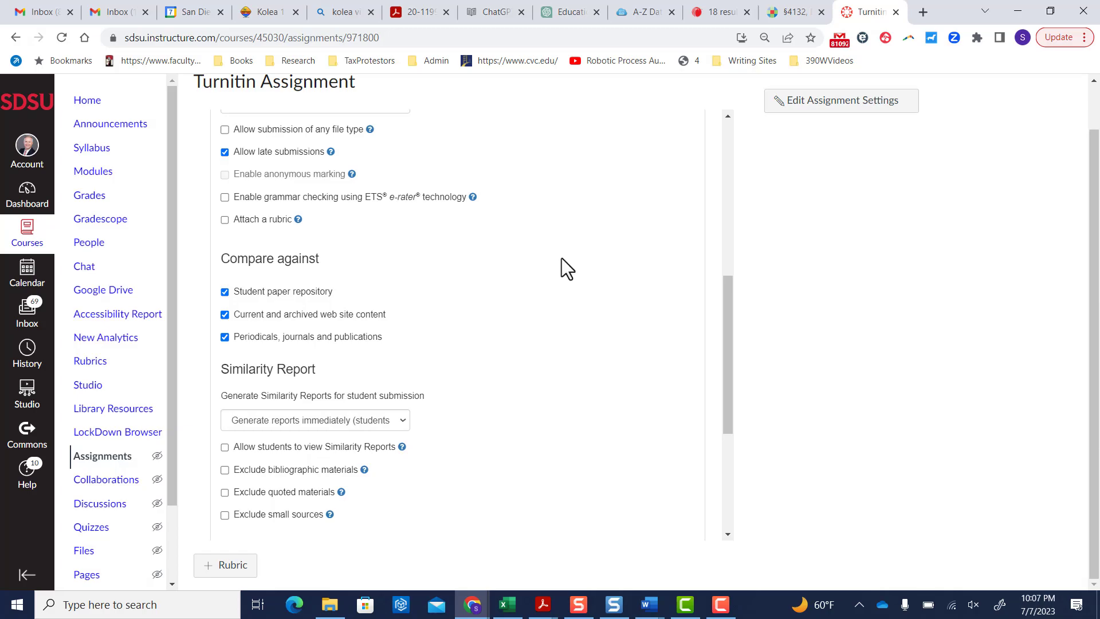
Submit the Turnitin assignment's optional settings so they are saved
left_click_drag(726, 313, 763, 474)
left_click(240, 510)
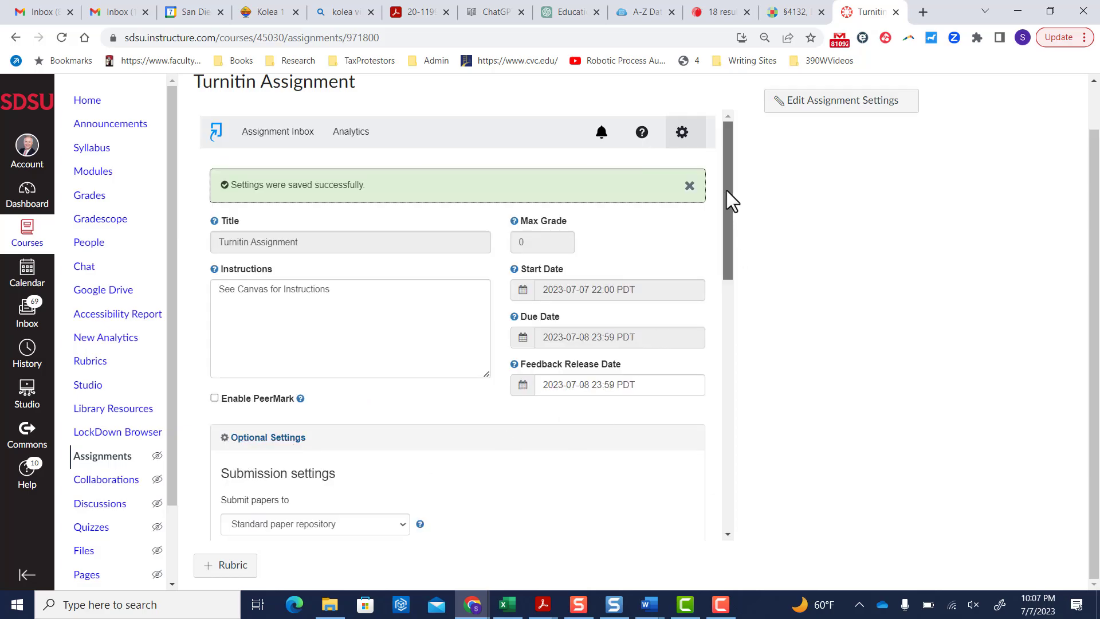
Check the course gradebook for the Turnitin Assignment column and open the assignment from its heading
left_click_drag(1094, 177, 1093, 98)
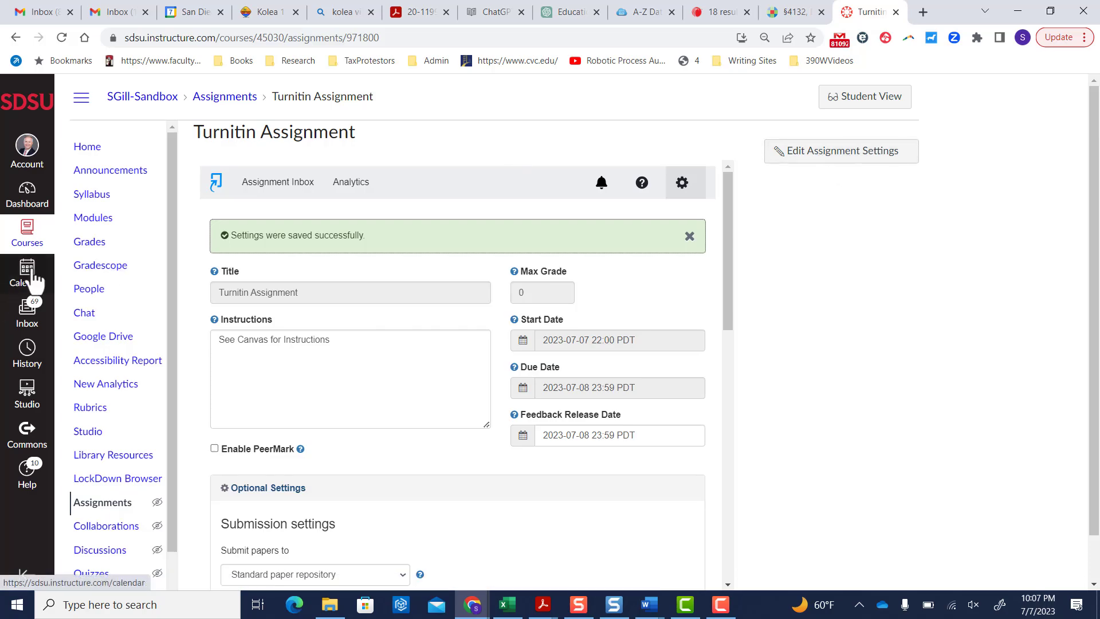
left_click(95, 244)
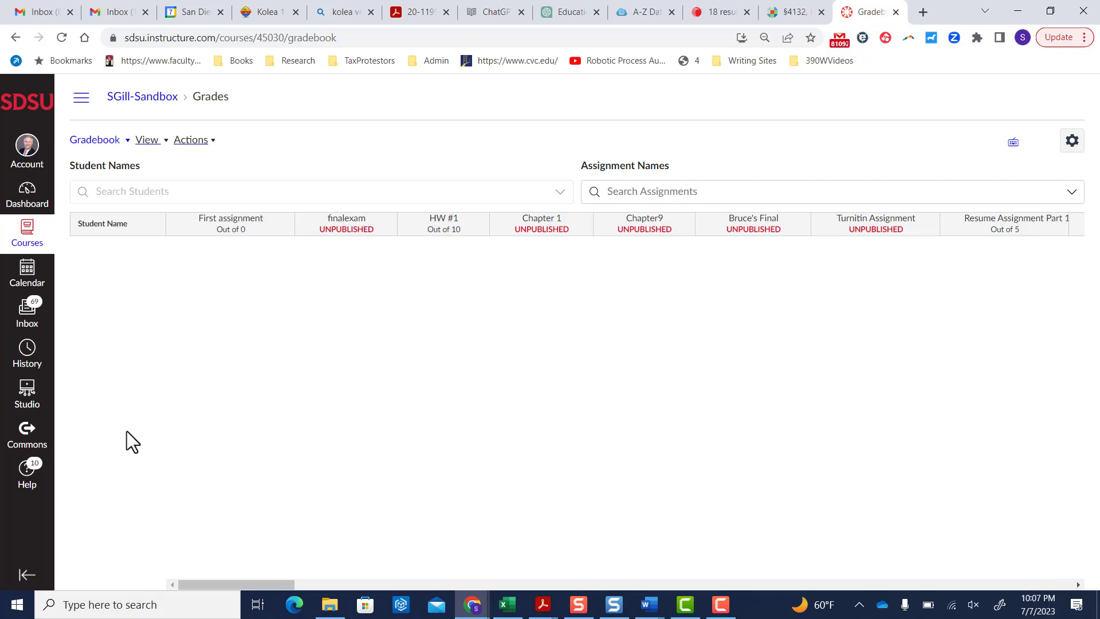
left_click(887, 221)
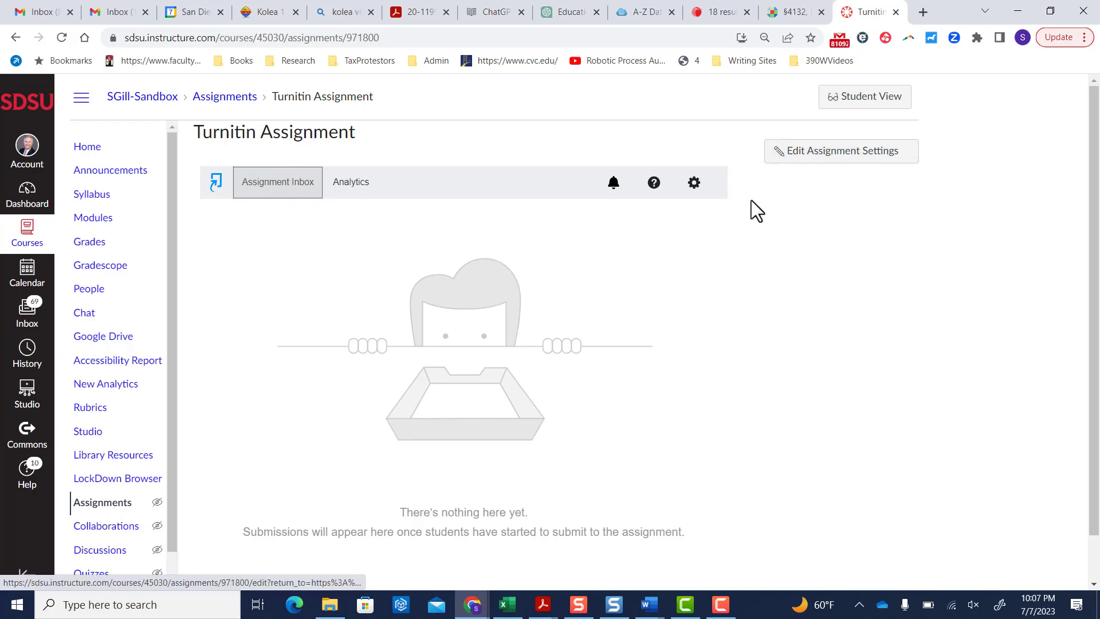
Open the Turnitin Assignment's Canvas settings for editing and review the Assign to choices without changing the recipients
left_click(827, 152)
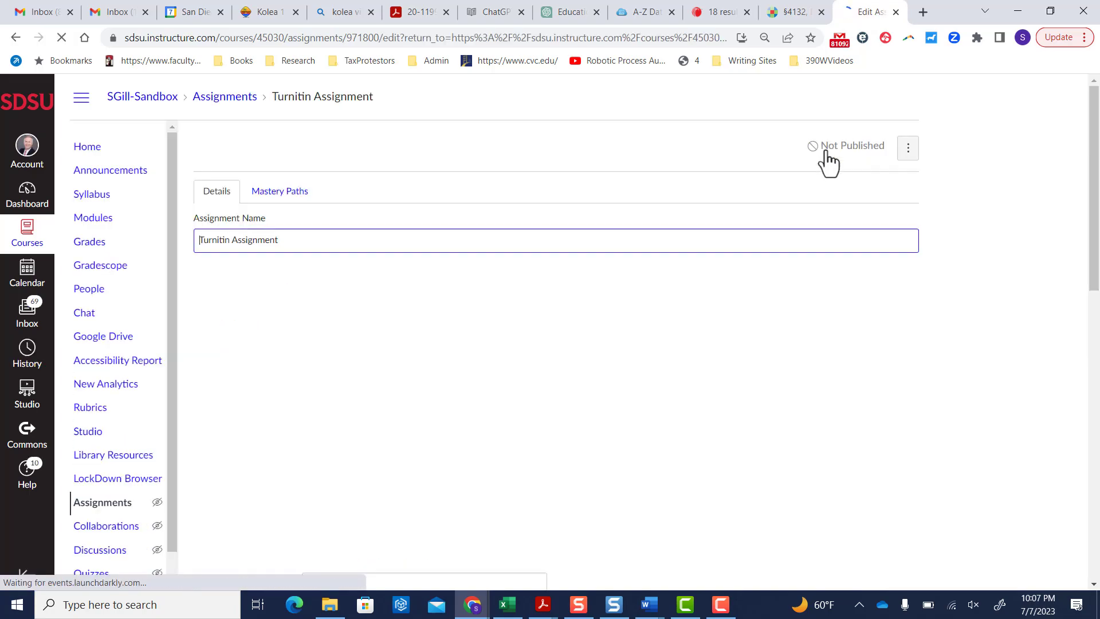
left_click_drag(1091, 155, 1095, 484)
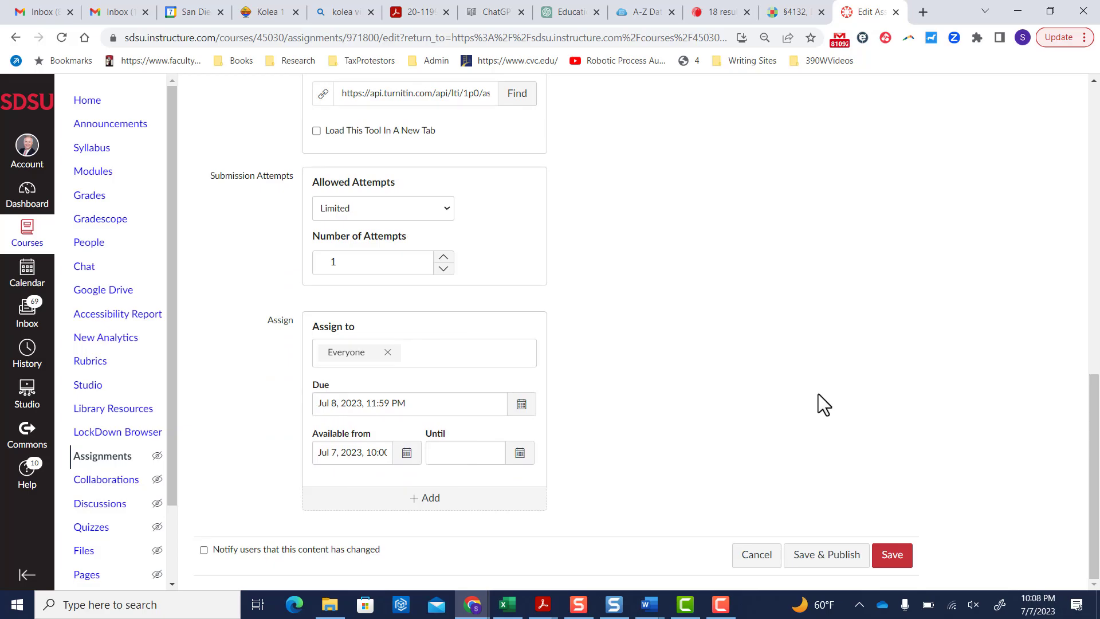
left_click(439, 351)
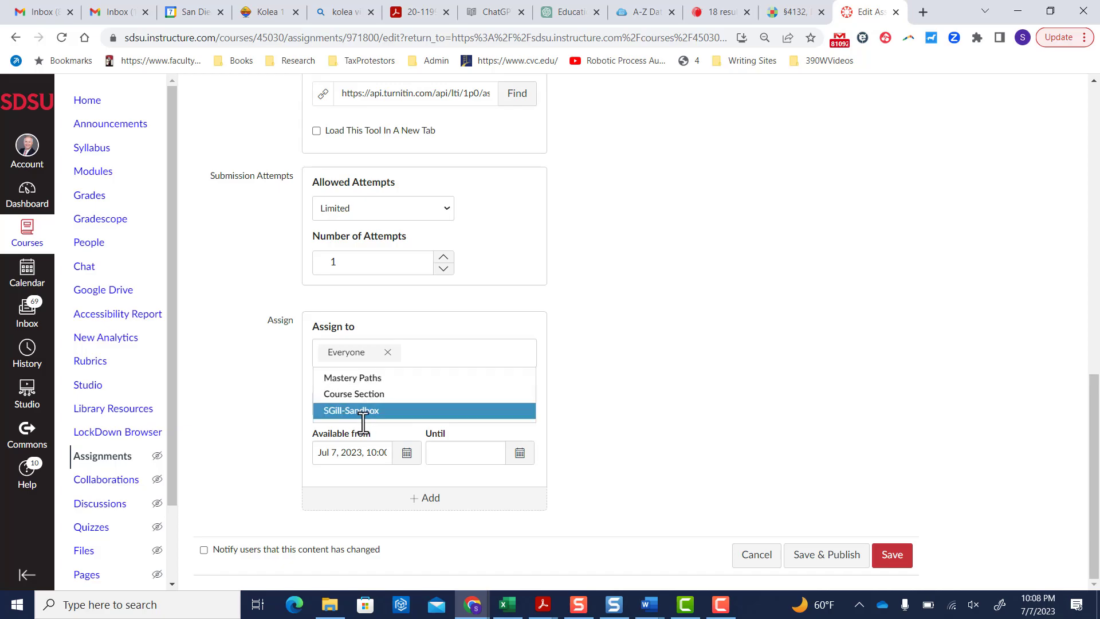
left_click(670, 311)
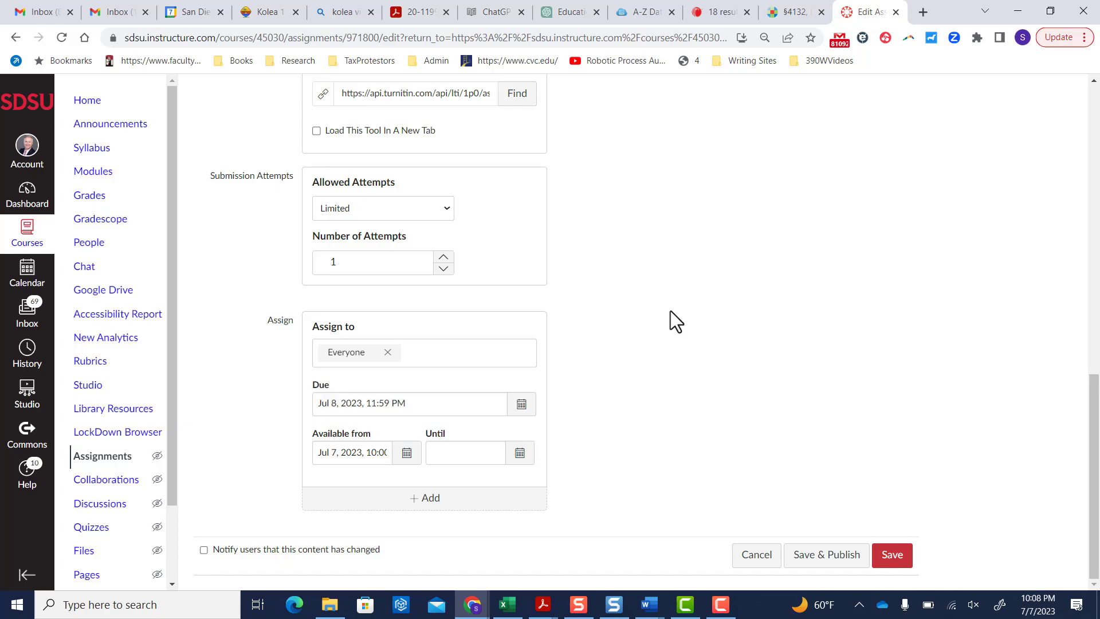